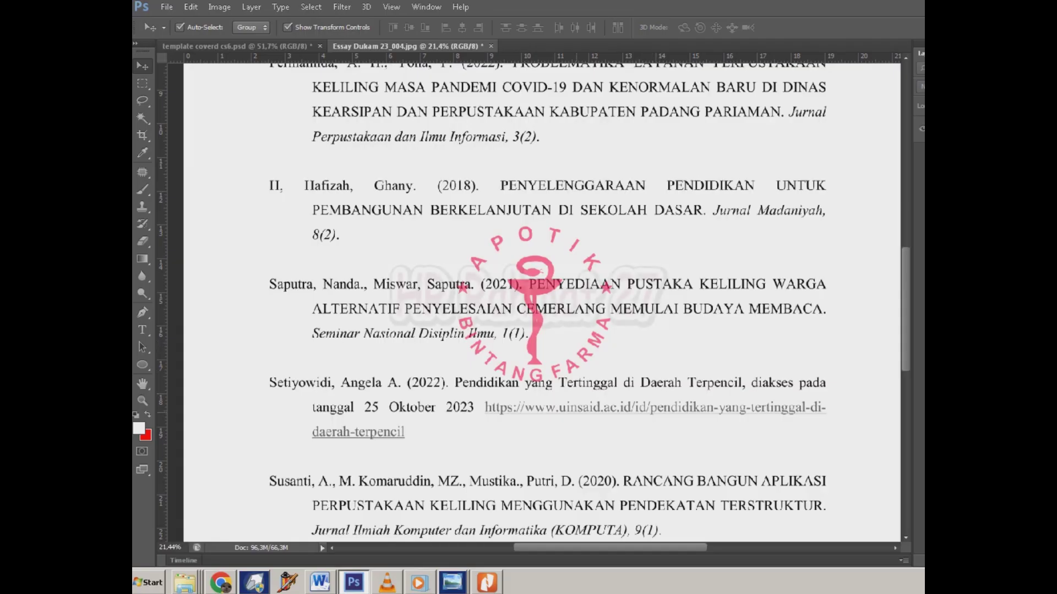
Step: Duplicate the scanned page's Background layer, keeping the default name 'Background copy'
scroll(534, 298, "up", 1)
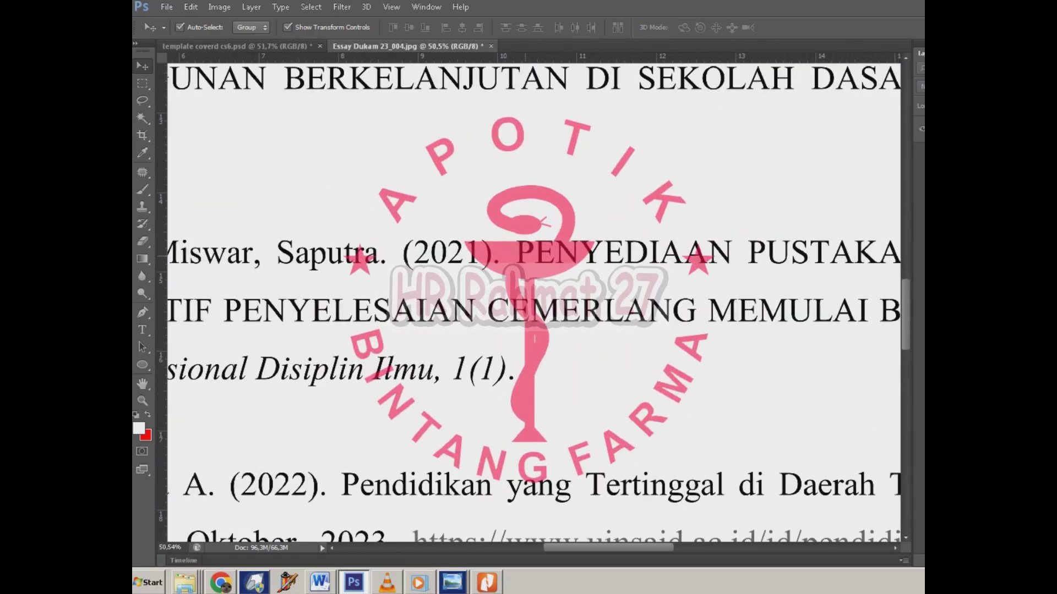
scroll(534, 297, "up", 1)
scroll(534, 297, "up", 1)
scroll(534, 297, "up", 1)
scroll(519, 343, "down", 2)
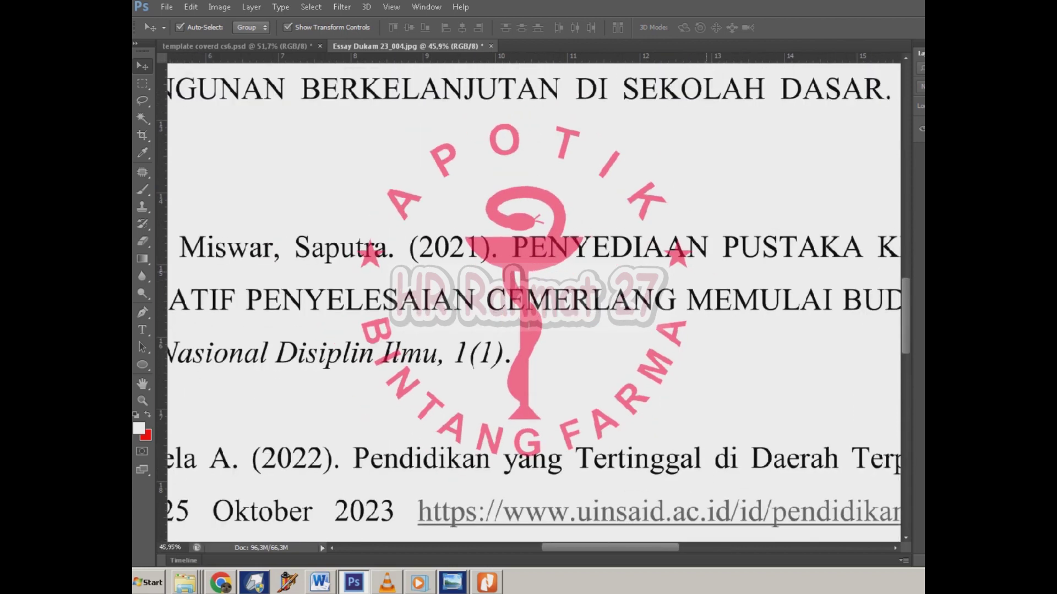
scroll(713, 277, "down", 1)
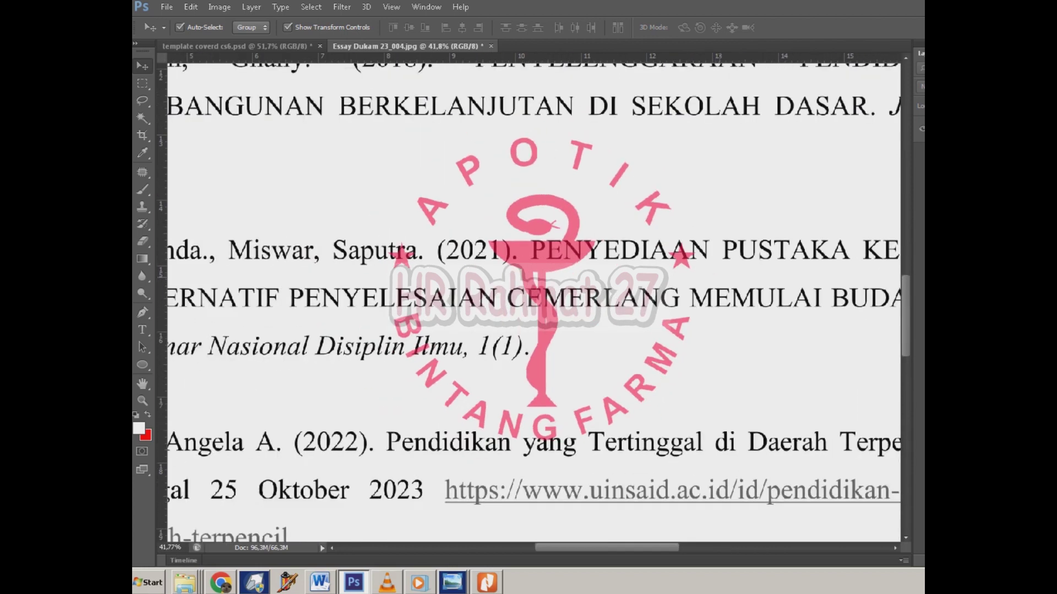
scroll(721, 272, "up", 1)
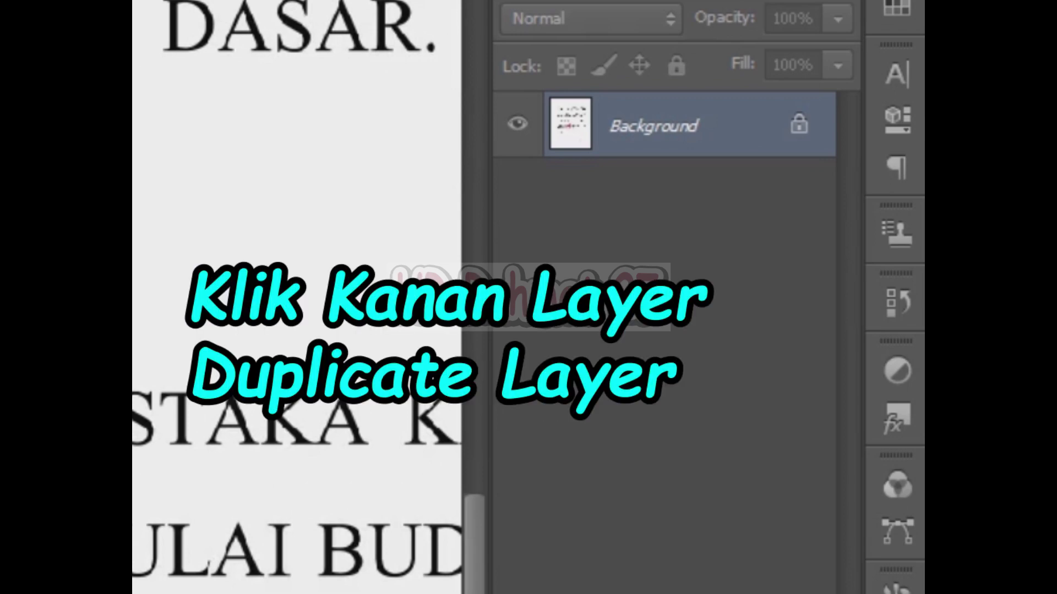
right_click(624, 120)
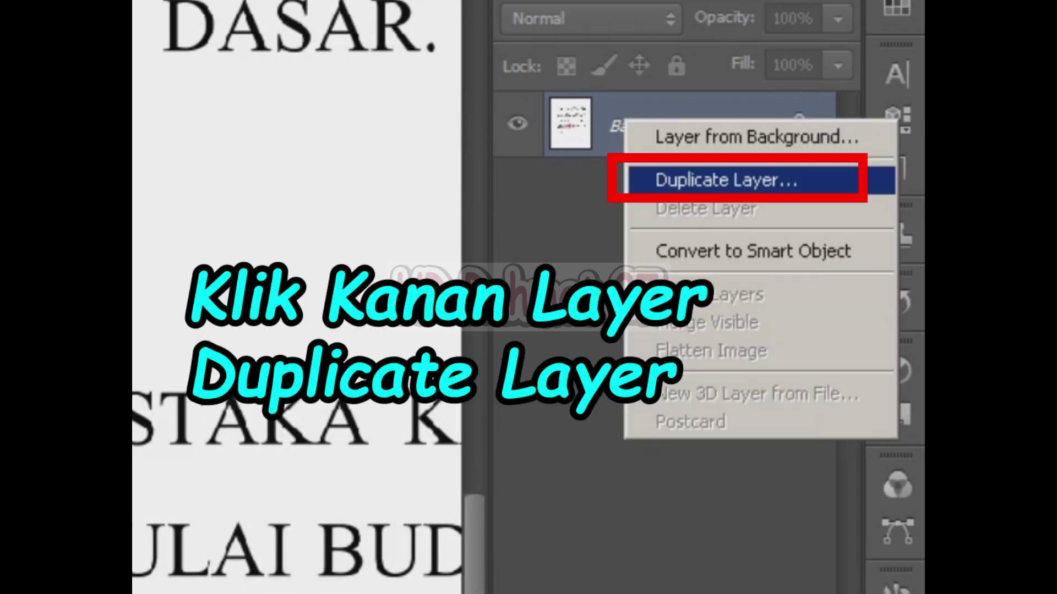
left_click(725, 180)
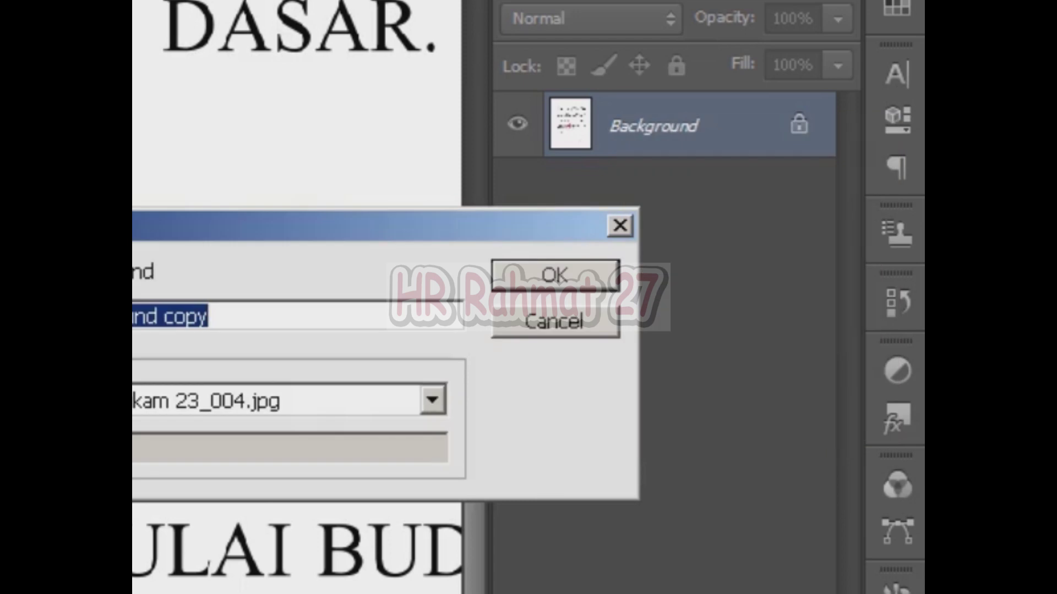
key("Return")
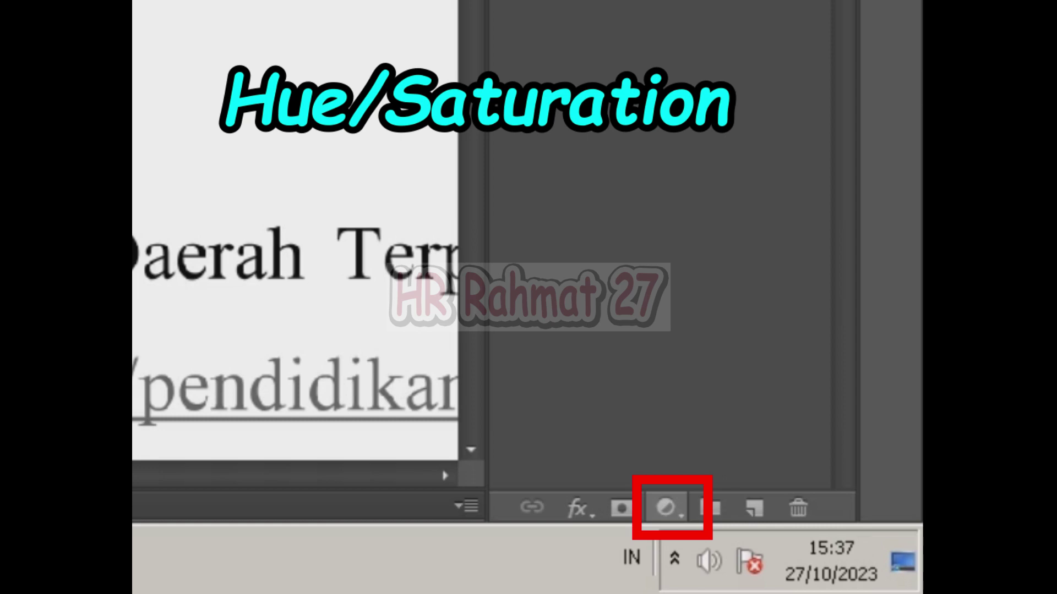
Step: Add a Hue/Saturation layer on Reds with Saturation -100 and Lightness about +98
left_click(666, 508)
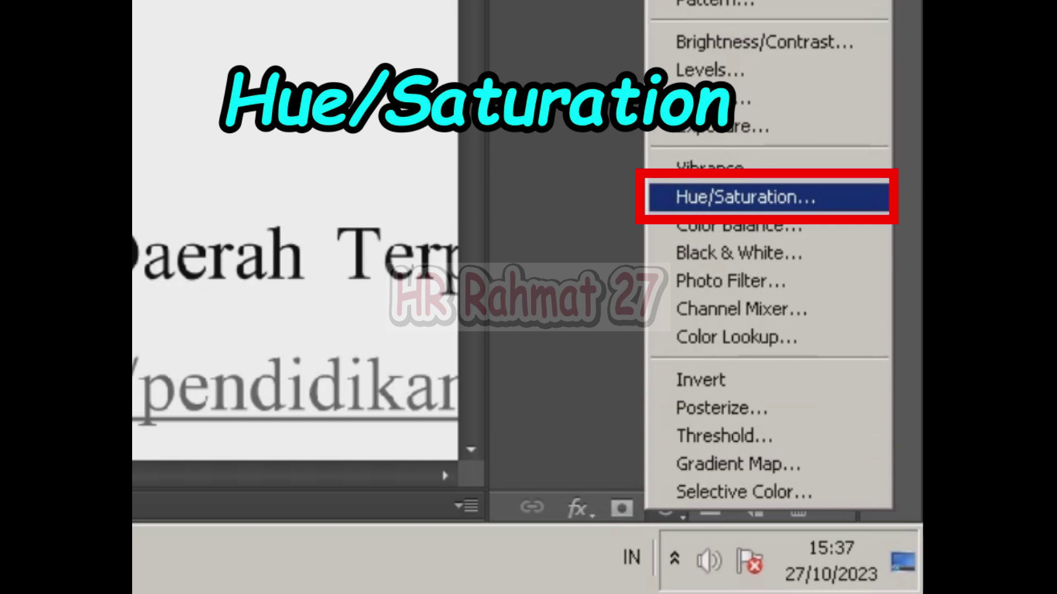
left_click(745, 197)
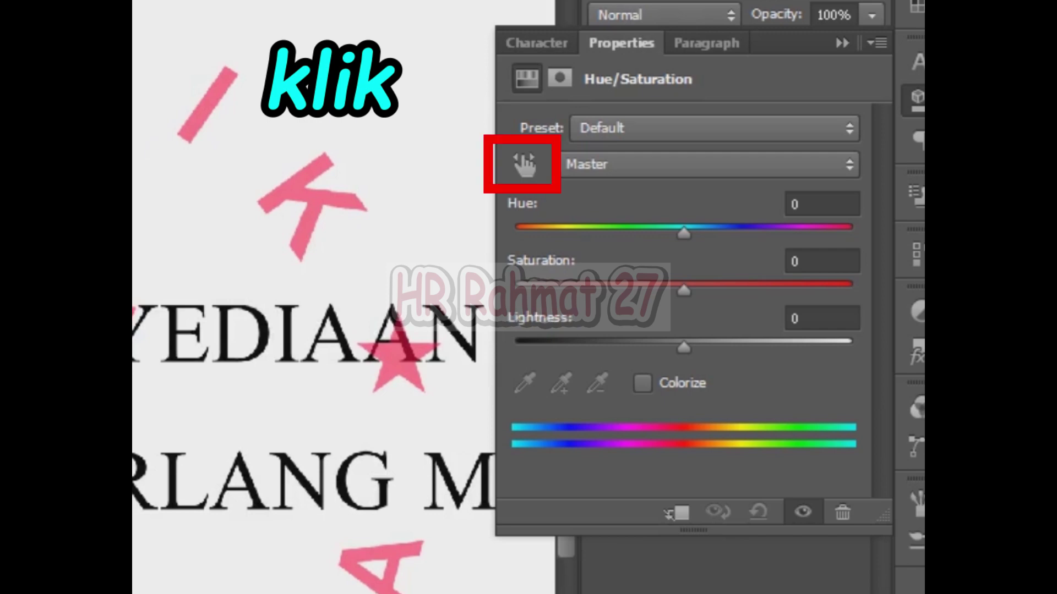
left_click(523, 164)
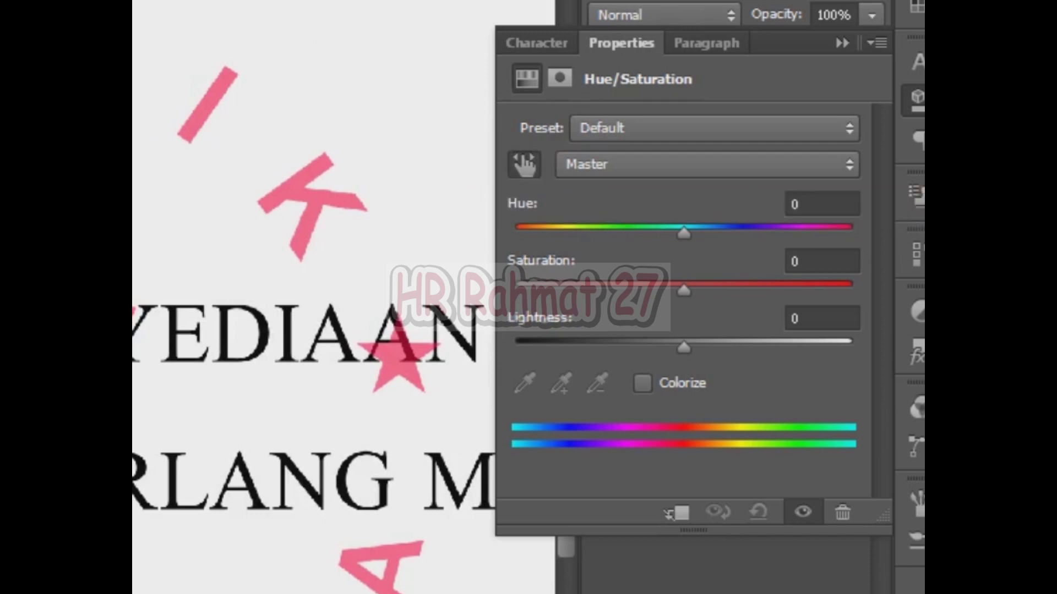
left_click(708, 164)
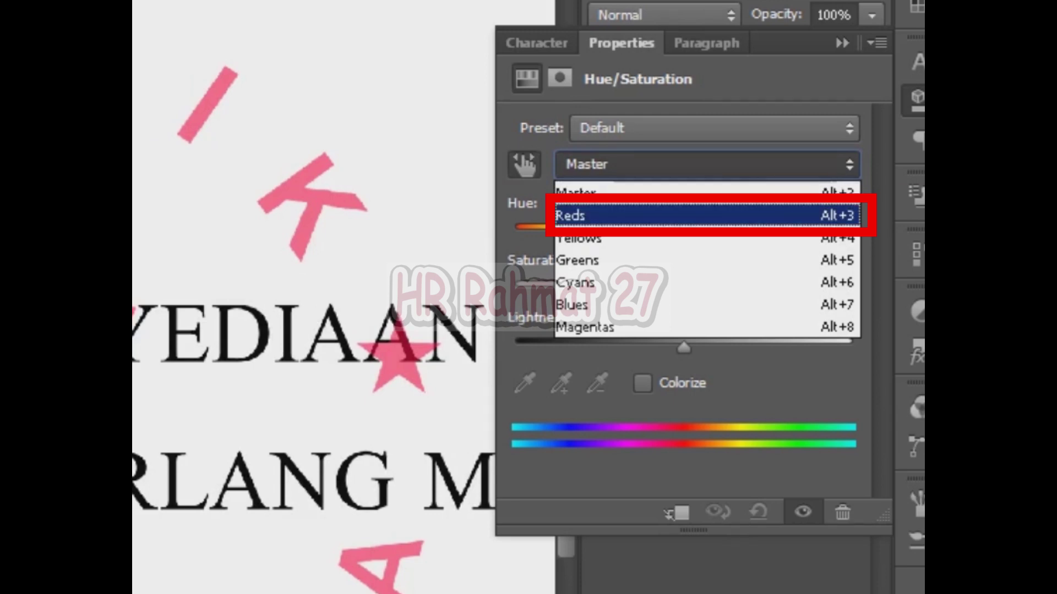
left_click(605, 215)
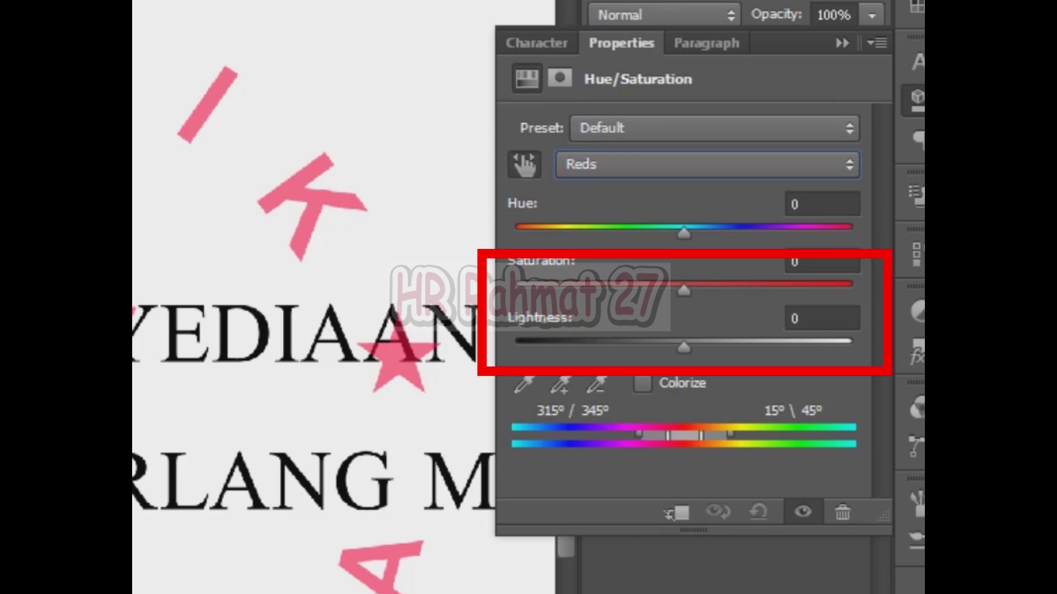
left_click_drag(683, 290, 516, 291)
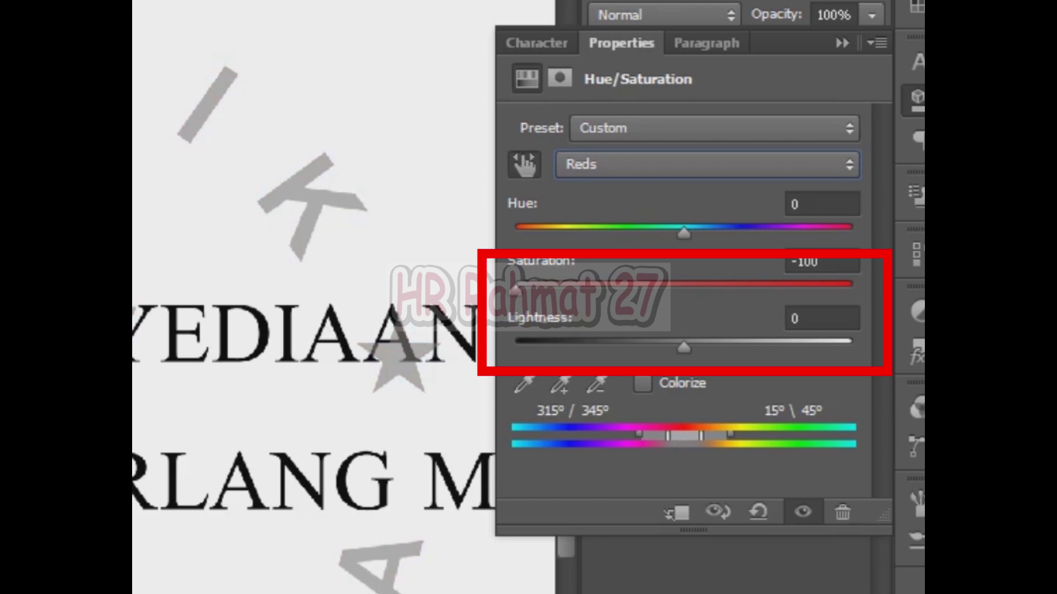
left_click_drag(684, 347, 848, 347)
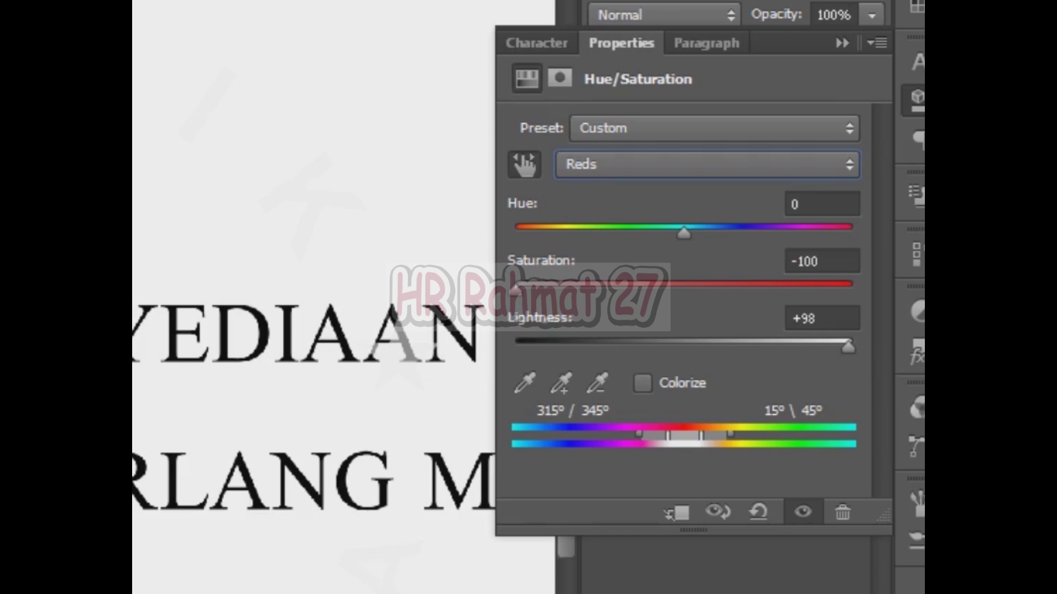
left_click(842, 43)
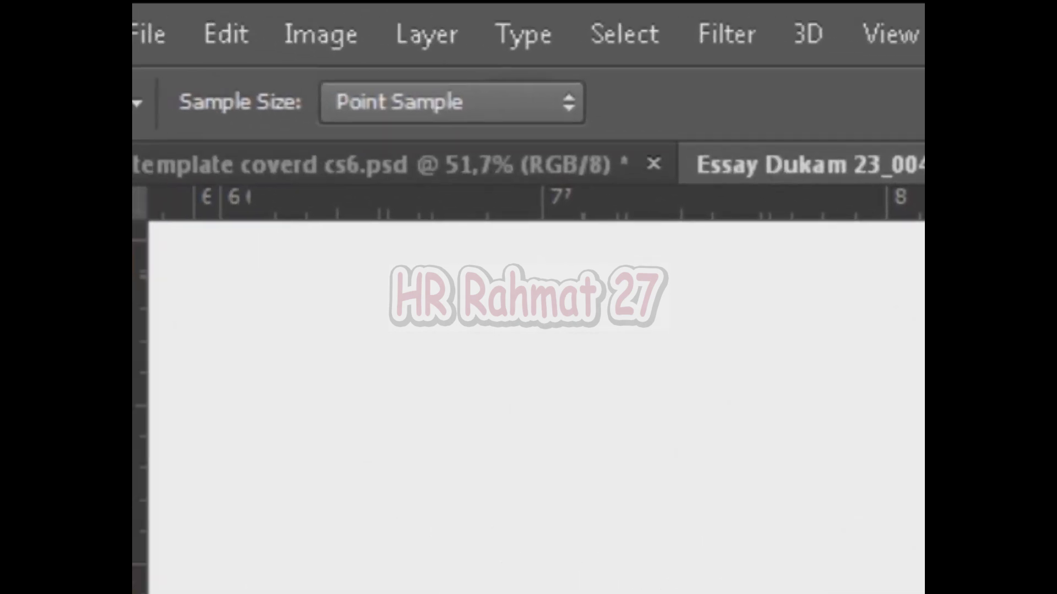
key("v")
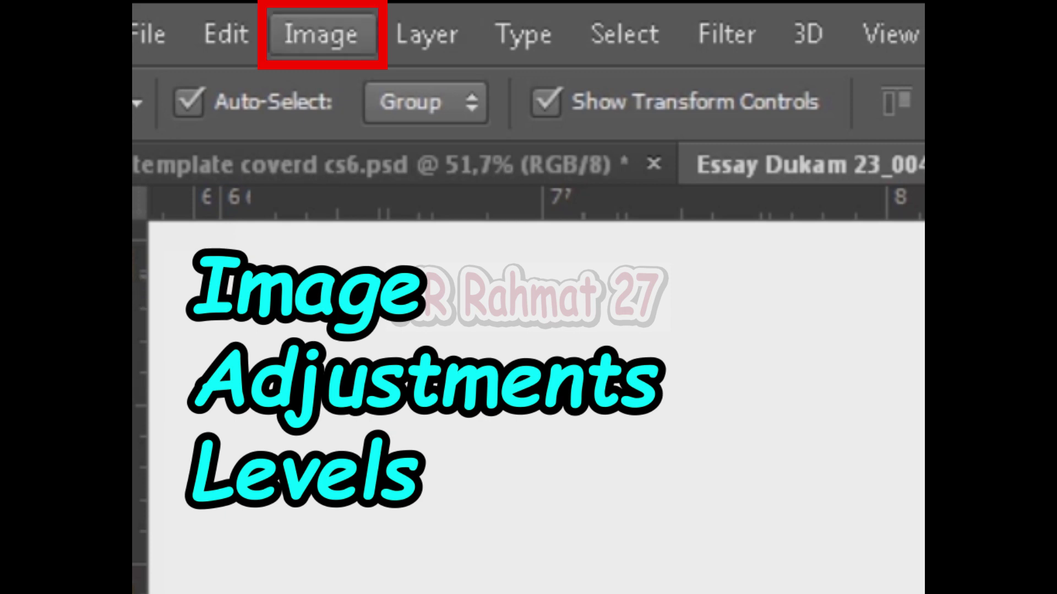
left_click(321, 34)
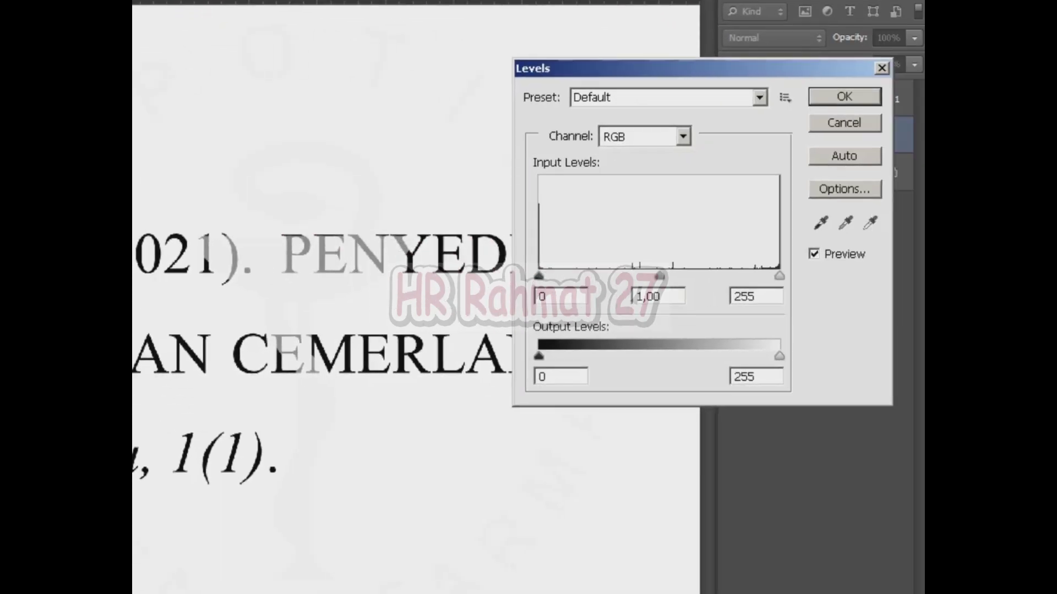
Step: Apply Levels with Output black at 0 and Input black raised so the text turns solid black
left_click_drag(539, 357, 644, 356)
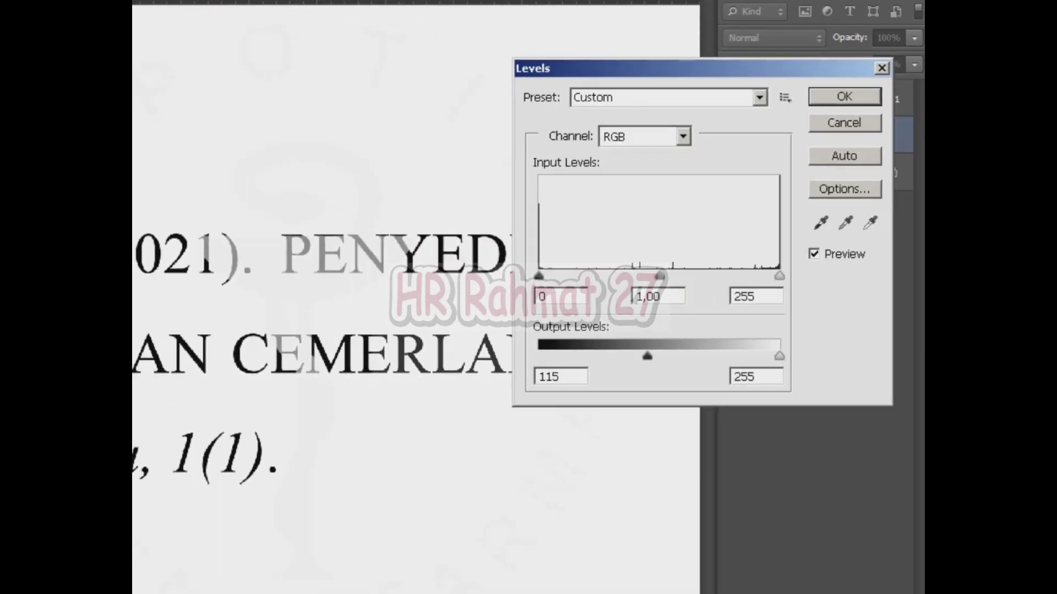
double_click(561, 377)
type("5")
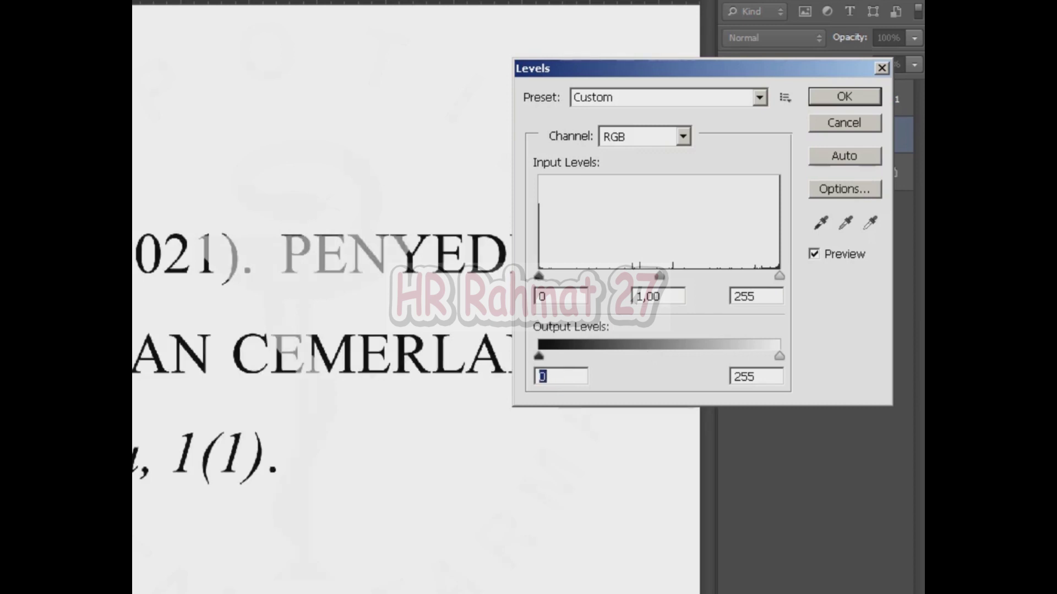
left_click_drag(539, 276, 778, 275)
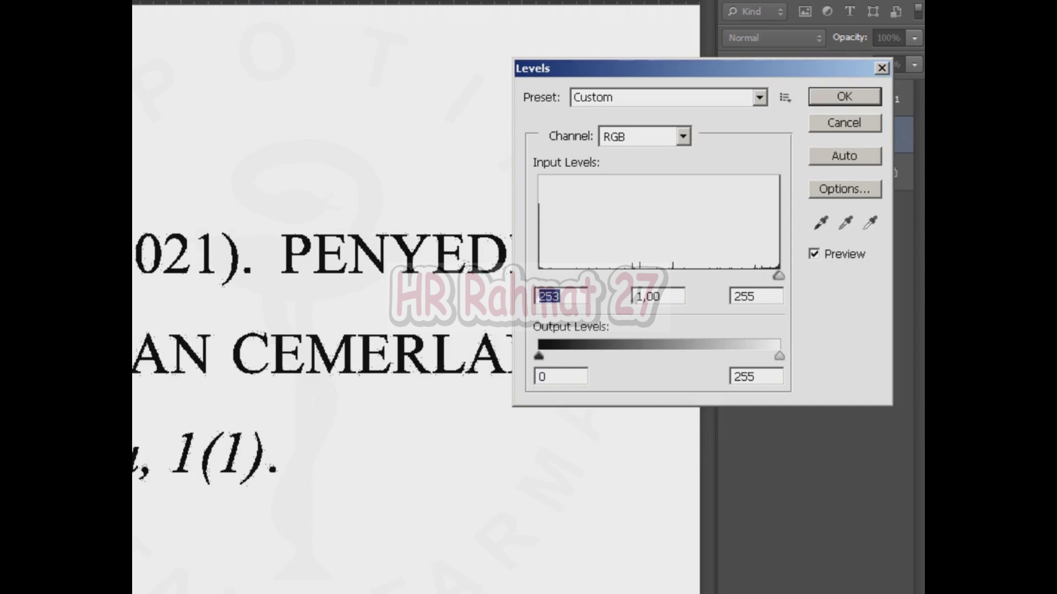
left_click(844, 97)
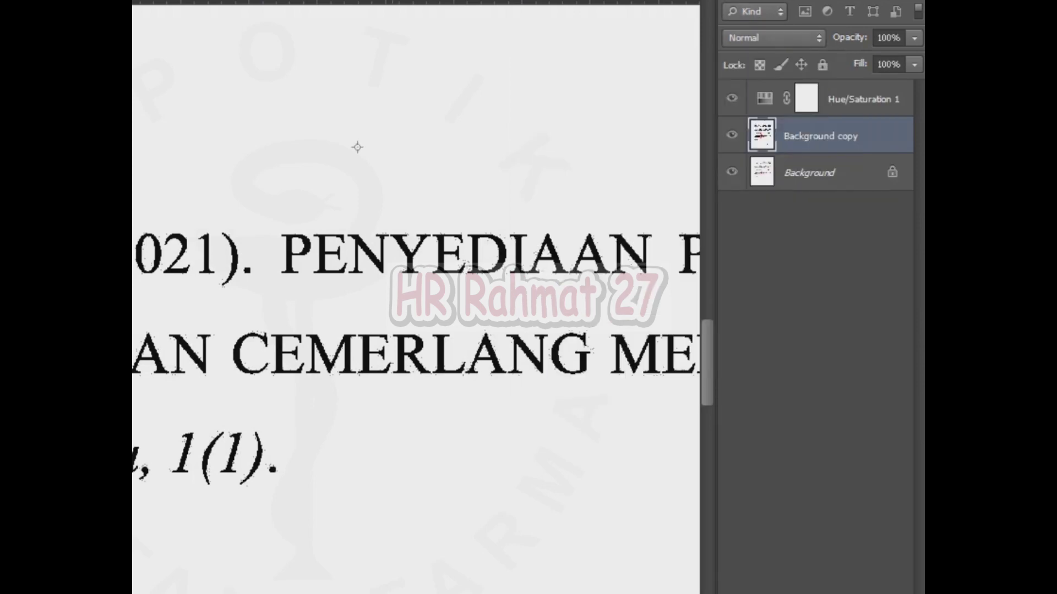
left_click_drag(358, 147, 477, 100)
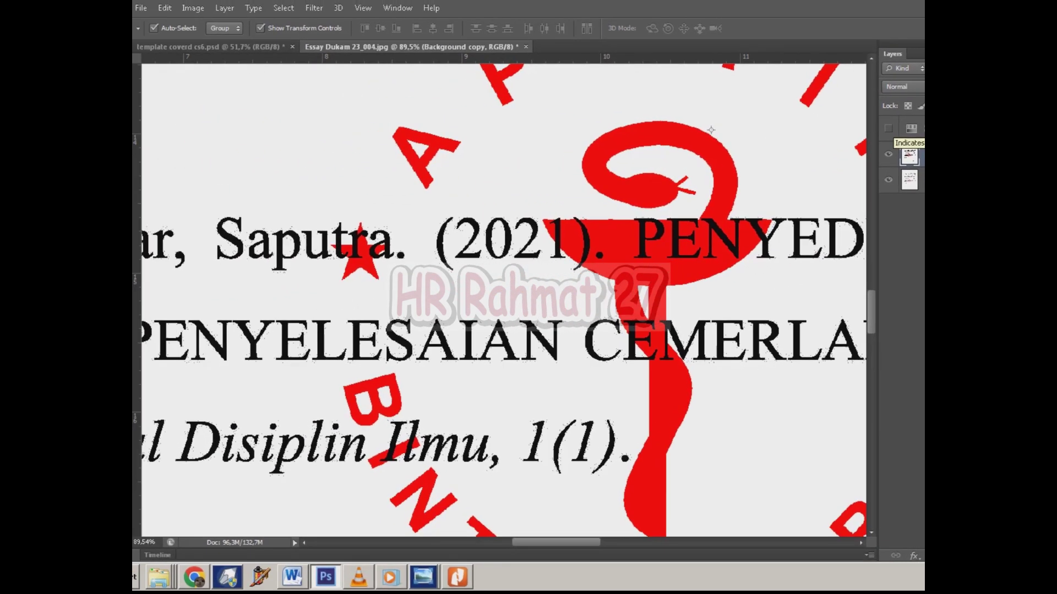
Step: Group the top adjustment layer with the edited copy into Group 1
left_click_drag(709, 134, 618, 181)
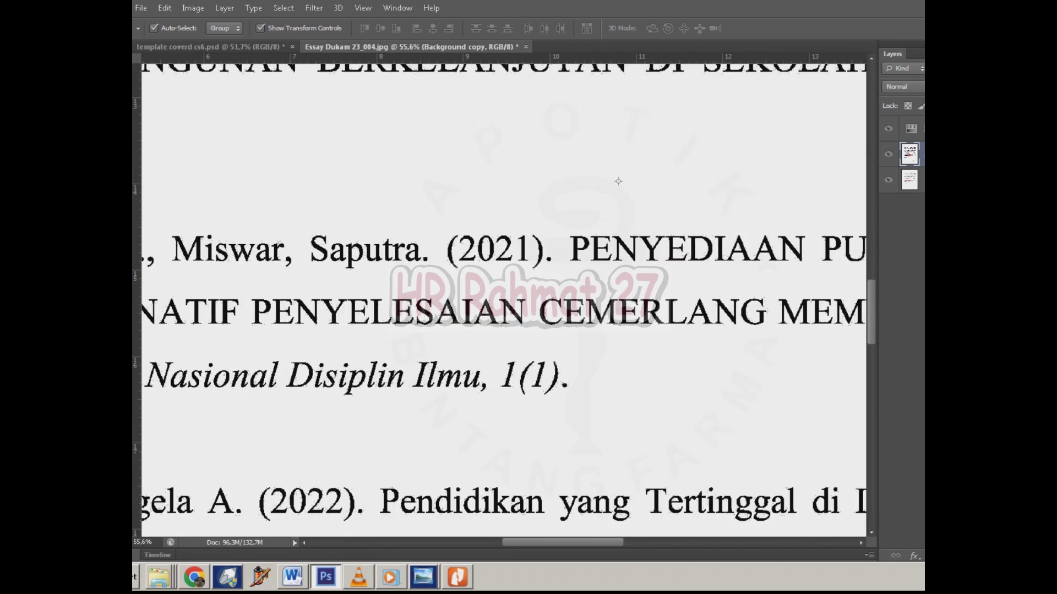
left_click(619, 181)
key("ctrl+g")
Step: Toggle Group 1 off and on to compare the cleaned page with the stamped original
left_click_drag(618, 181, 621, 174)
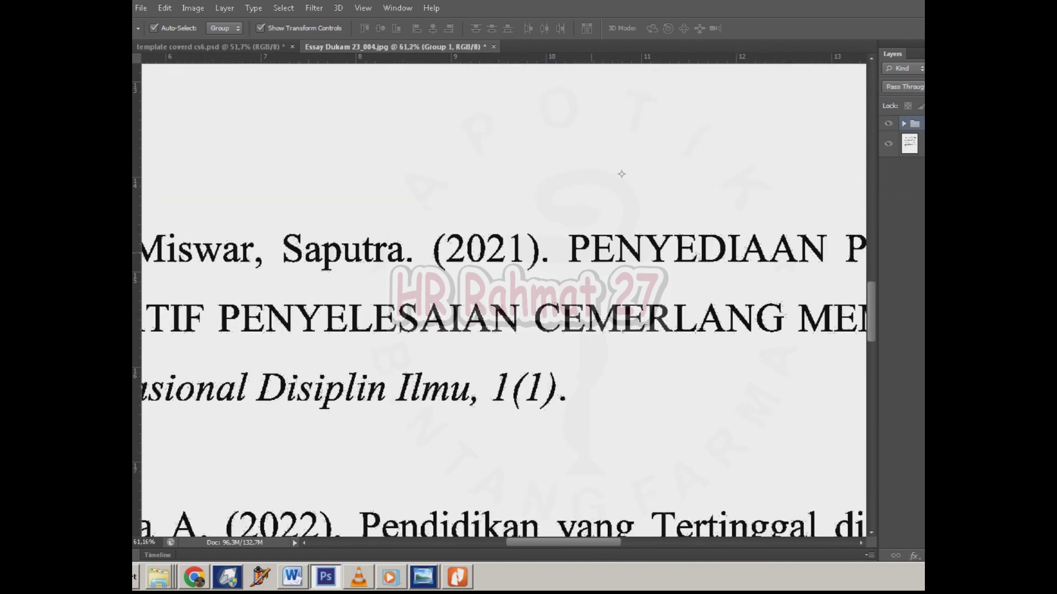
key("ctrl+comma")
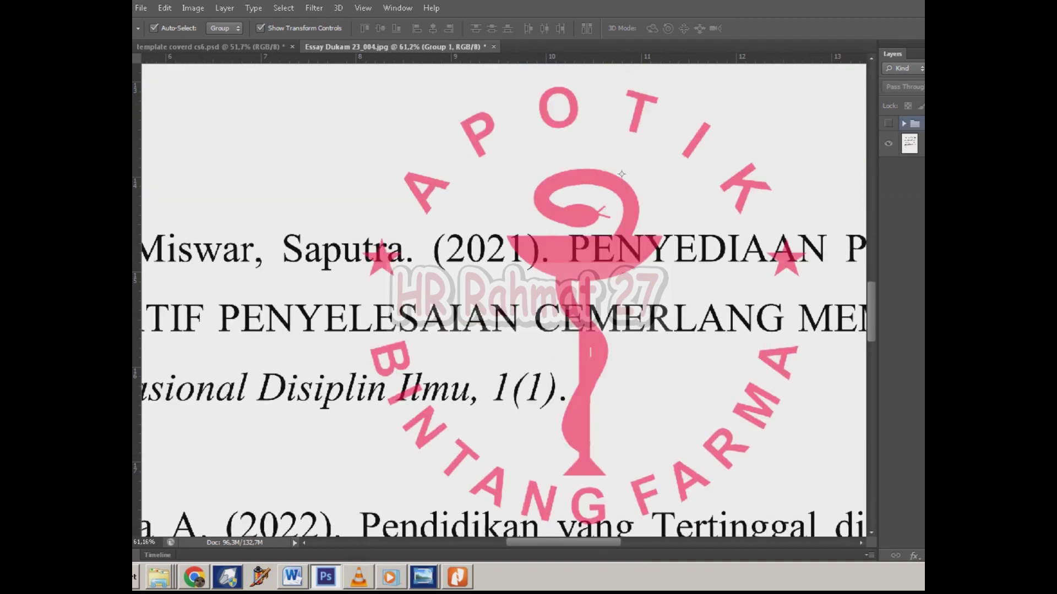
key("ctrl+comma")
mouse_move(621, 174)
left_mouse_down()
mouse_move(615, 67)
mouse_move(638, 67)
left_mouse_up()
key("ctrl+comma")
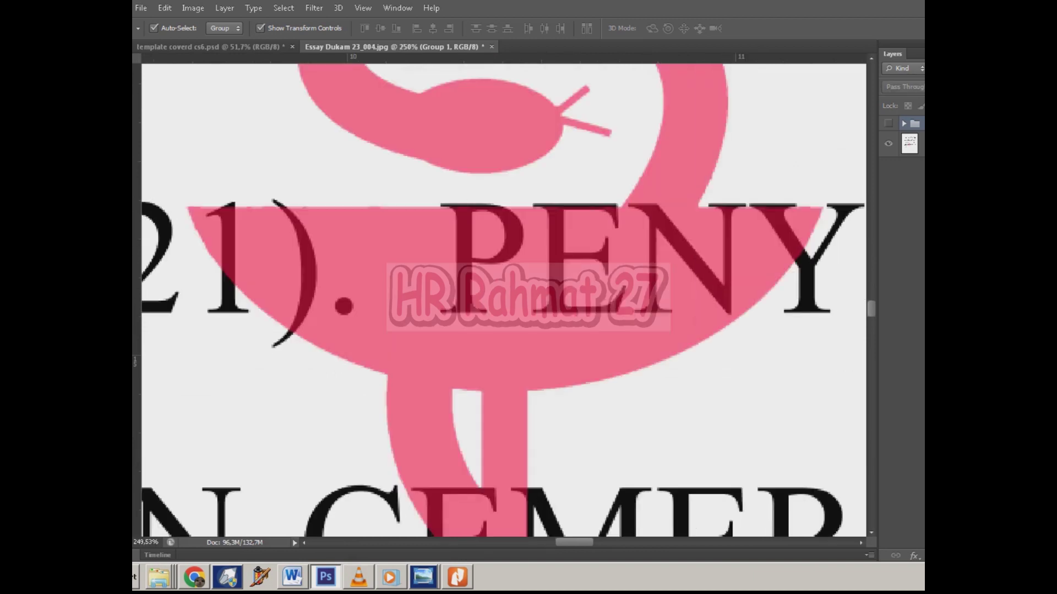
key("ctrl+comma")
key("ctrl+comma")
left_click_drag(682, 79, 653, 79)
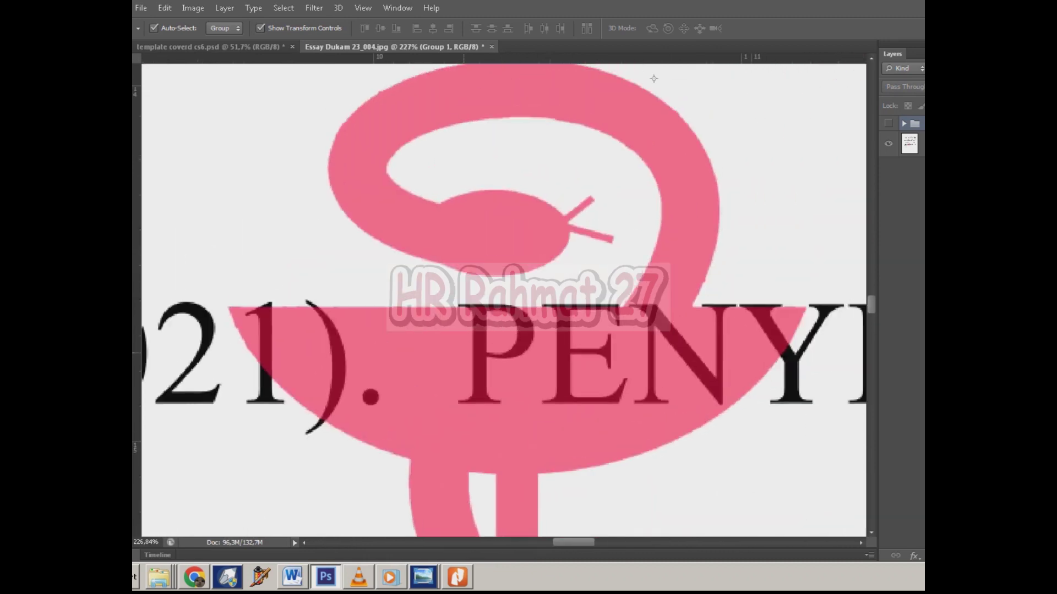
scroll(654, 78, "down", 3)
scroll(654, 78, "down", 2)
scroll(654, 79, "down", 1)
scroll(654, 79, "right", 2)
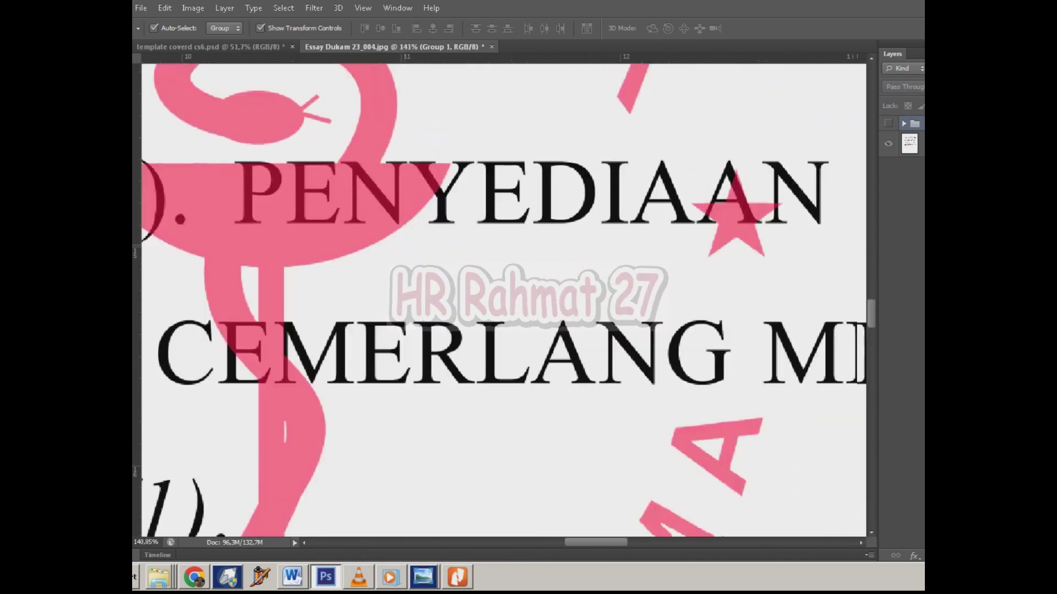
scroll(842, 223, "up", 1)
scroll(842, 223, "up", 1)
scroll(842, 223, "up", 2)
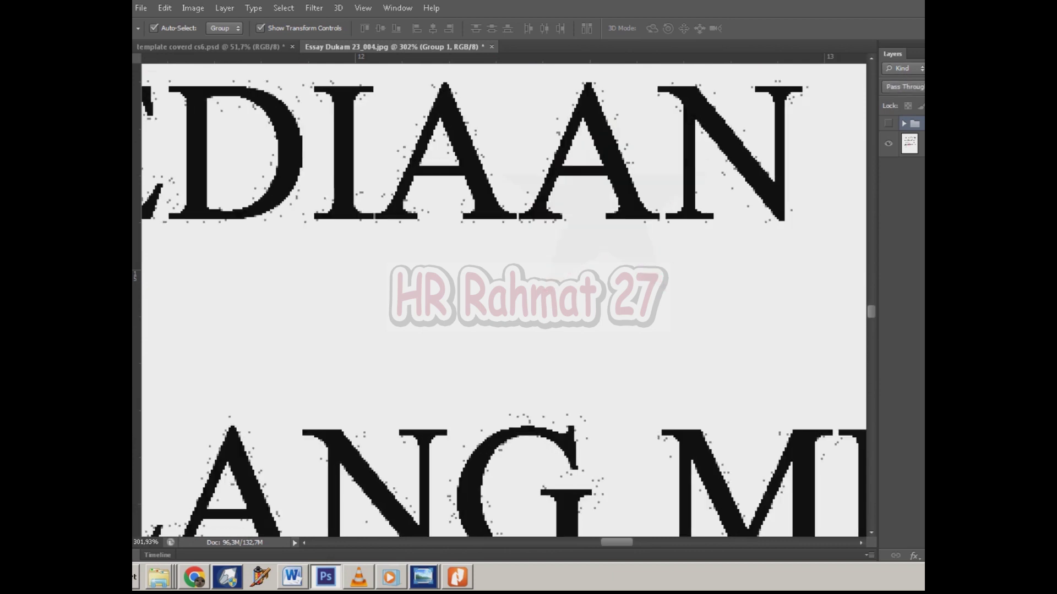
scroll(722, 202, "down", 2)
scroll(496, 97, "down", 2)
scroll(496, 97, "down", 1)
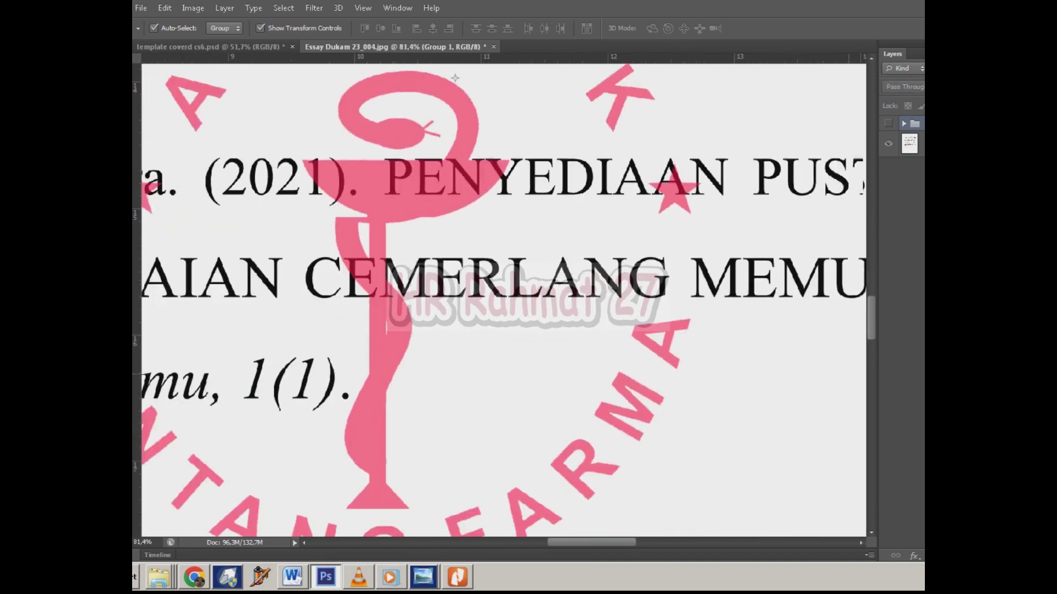
scroll(496, 97, "down", 1)
scroll(496, 97, "down", 1)
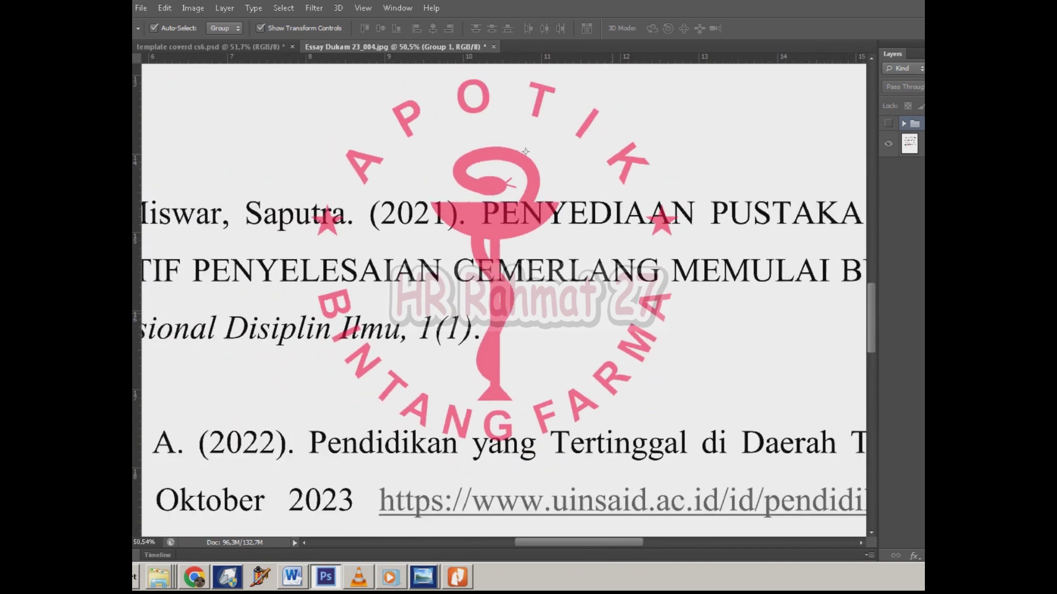
left_click(888, 123)
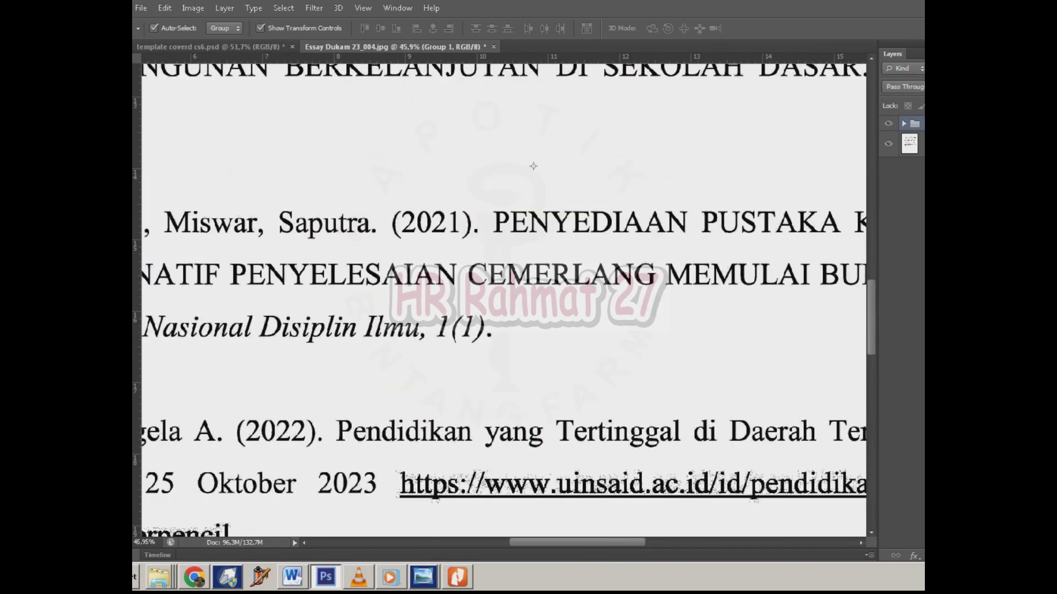
left_click(888, 123)
left_click(888, 123)
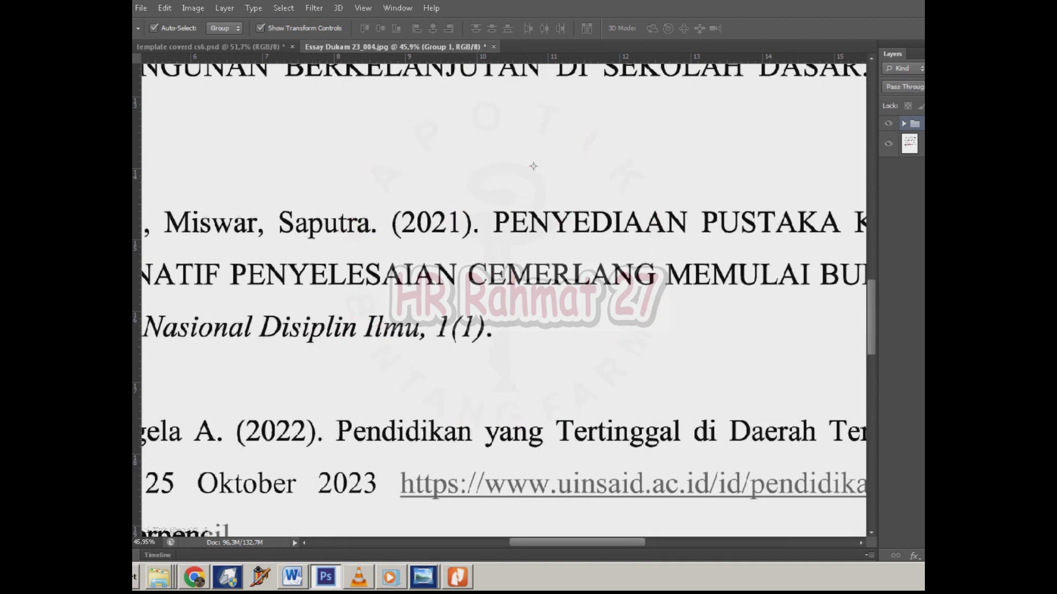
left_click(888, 123)
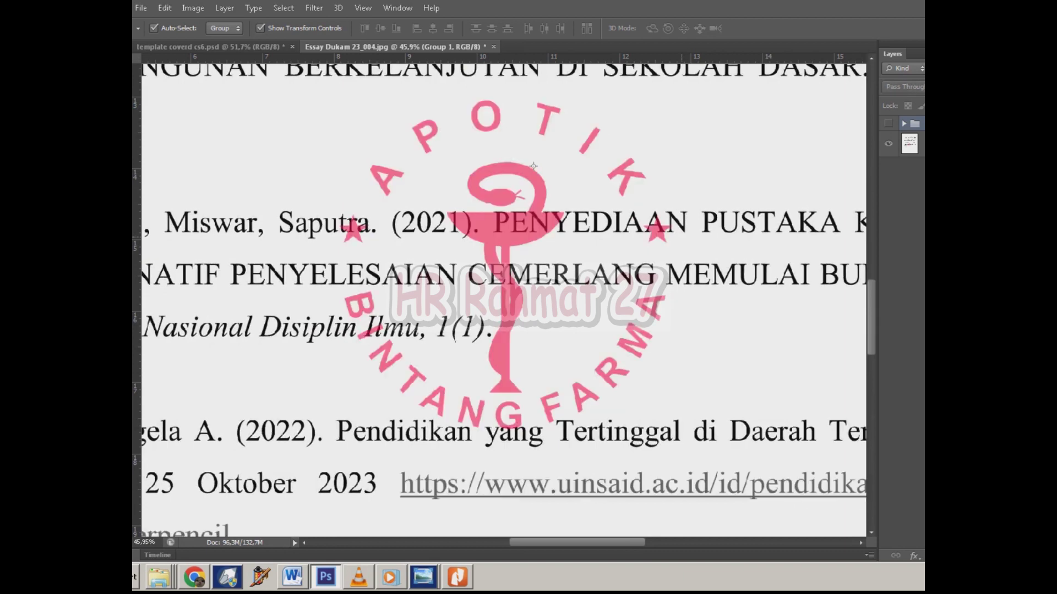
scroll(534, 166, "up", 3)
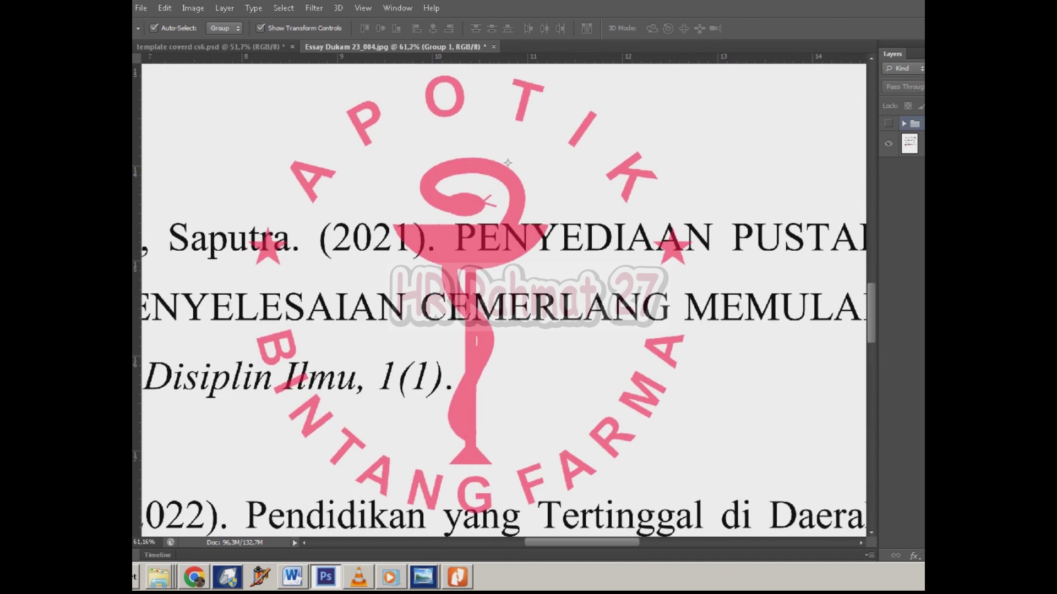